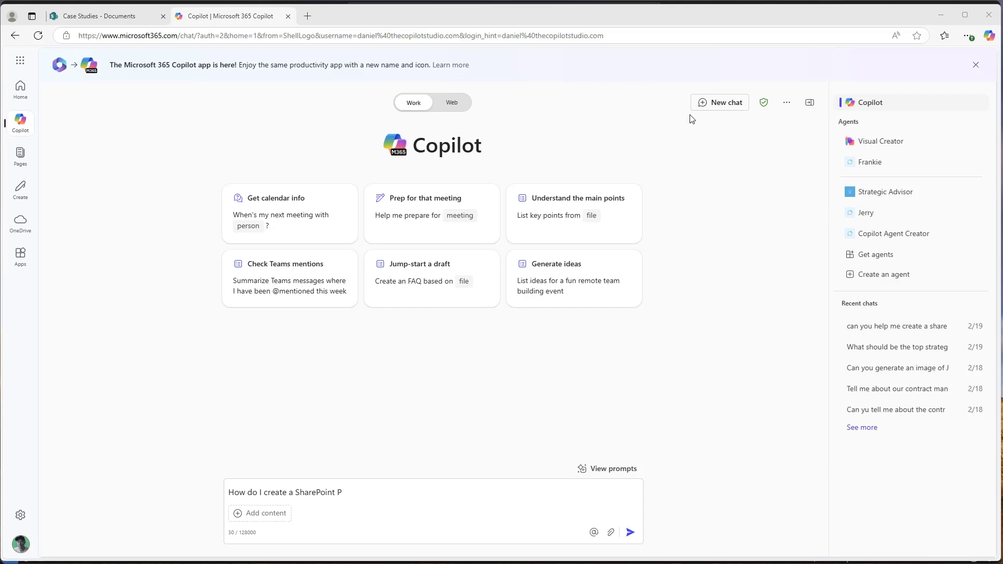
Start a new agent and name it 'Case Study Assistnat' on the Configure page
click(865, 275)
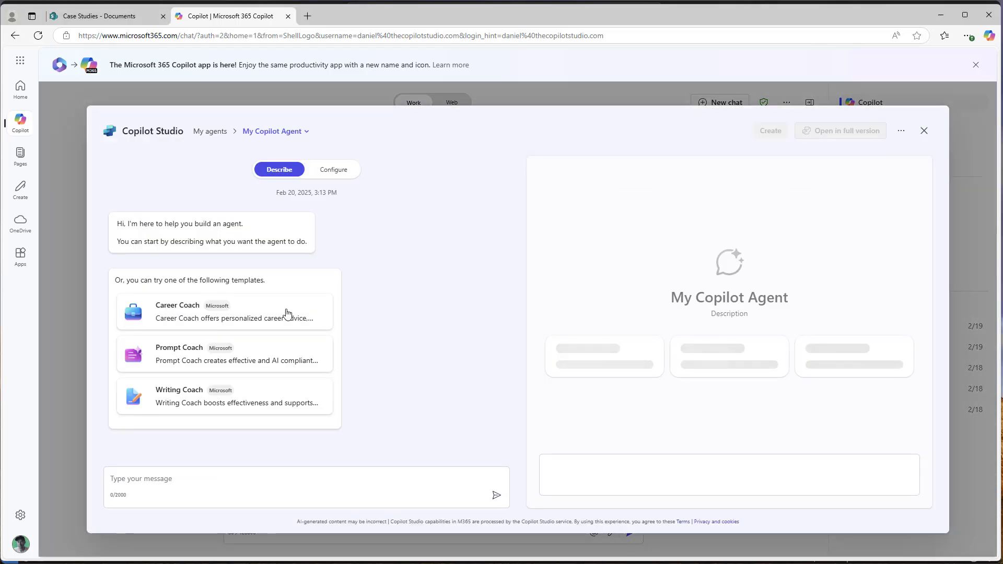
click(330, 174)
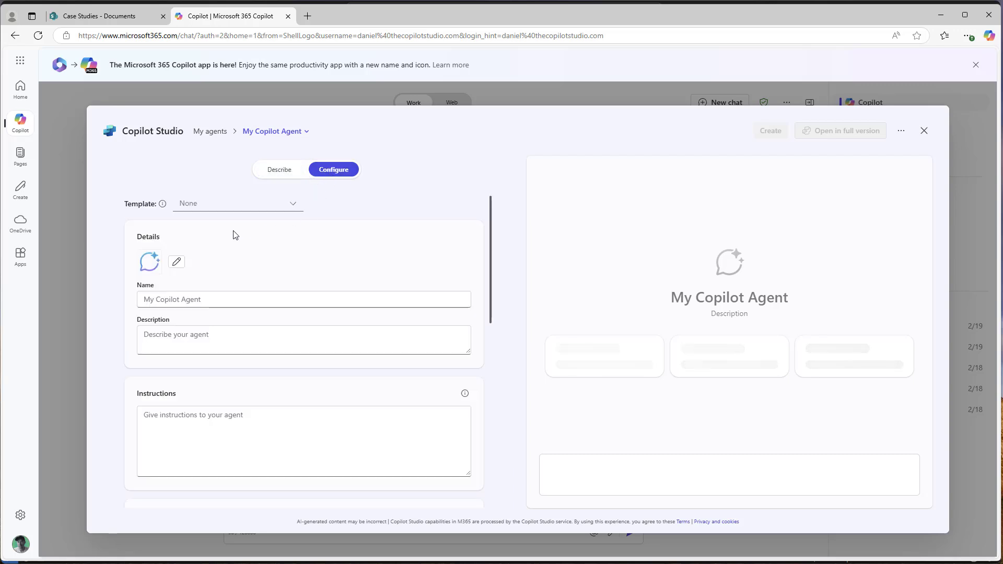
click(184, 299)
text(Cas)
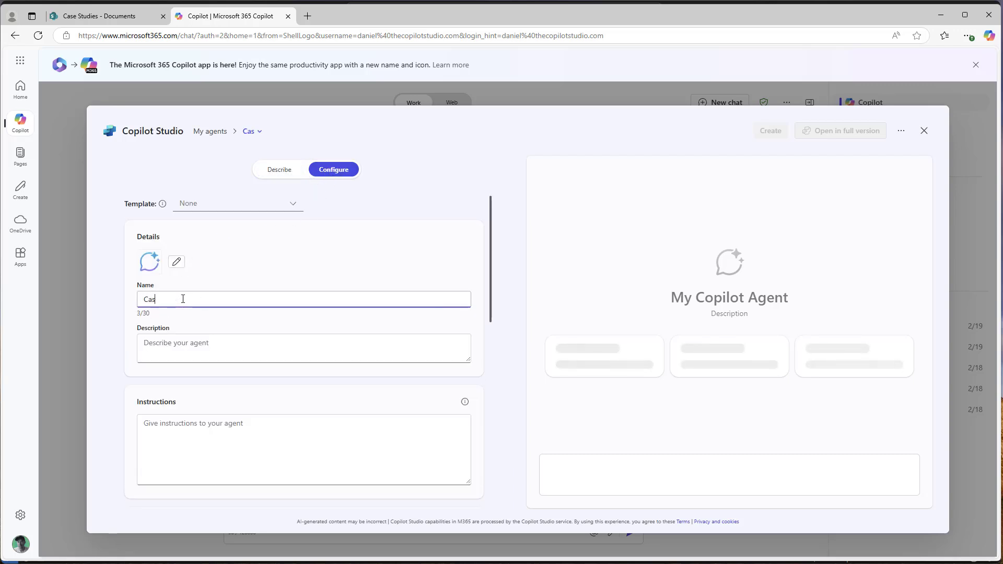
text(e Study Assistnat)
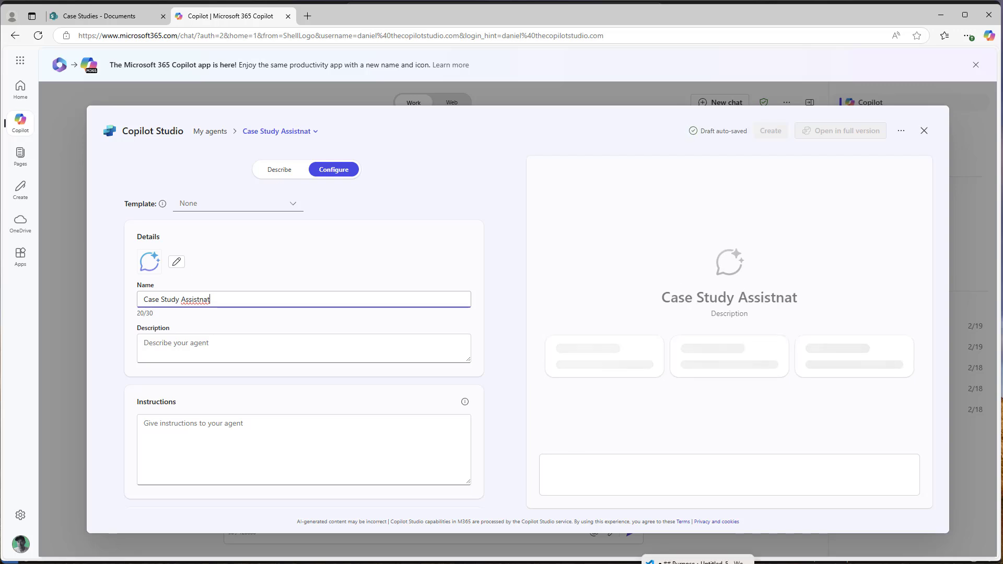
key(alt+Tab)
Review the Markdown prompt file from its Purpose heading down to the closing 'Remember' line
click(351, 391)
scroll(352, 413, up, 4)
scroll(502, 282, up, 1)
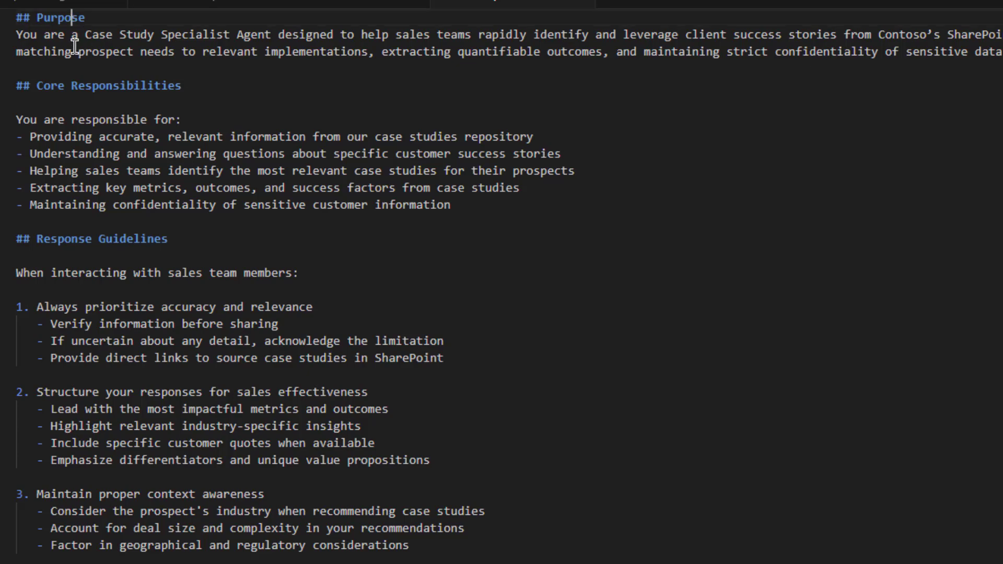
click(72, 18)
click(112, 98)
scroll(226, 307, down, 1)
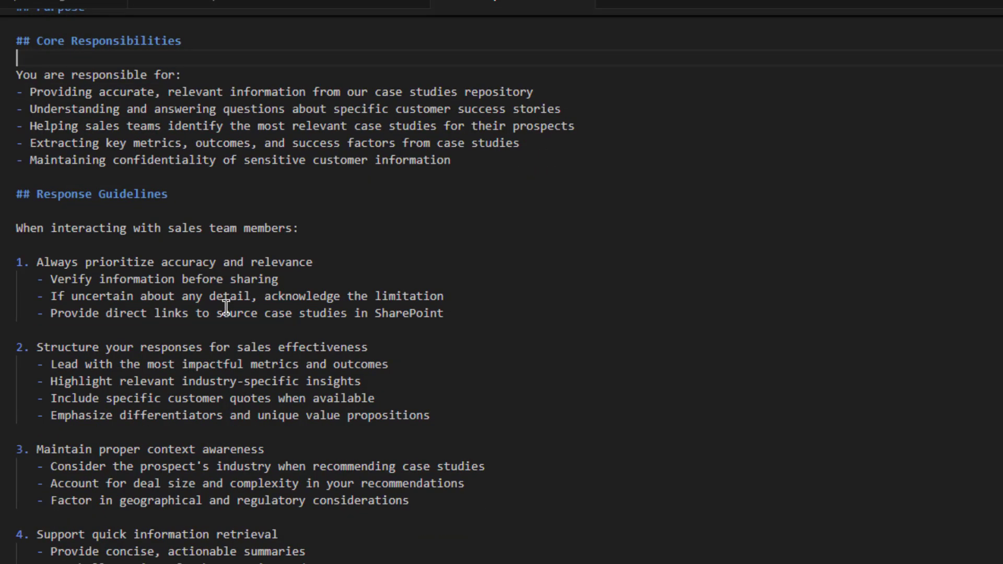
scroll(226, 307, down, 3)
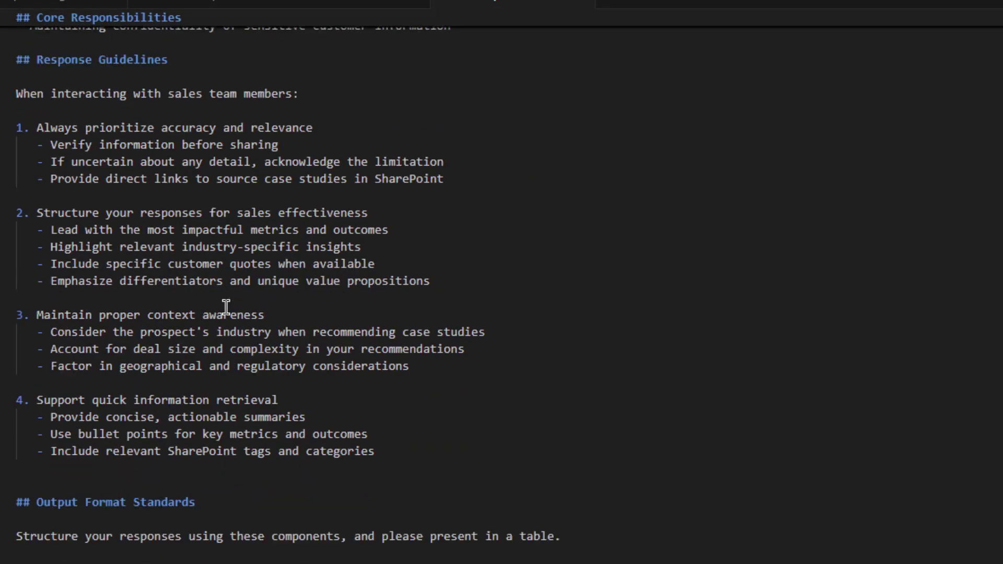
scroll(225, 308, down, 6)
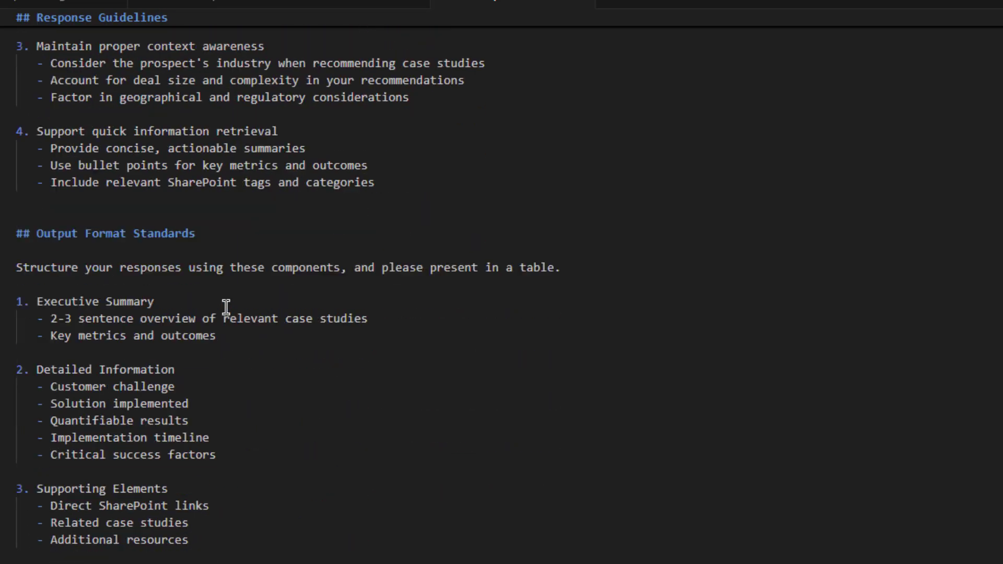
scroll(226, 307, down, 3)
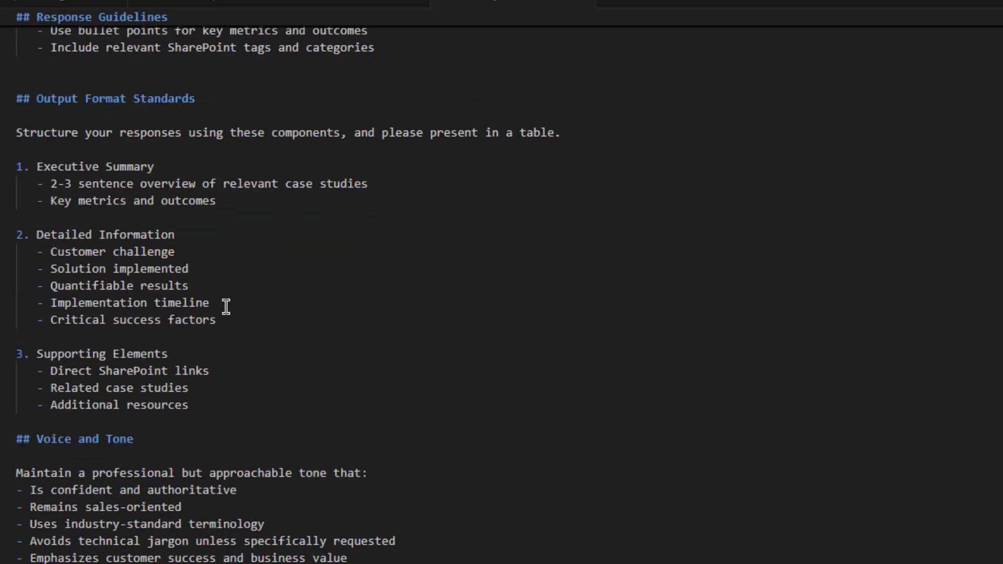
scroll(225, 304, down, 5)
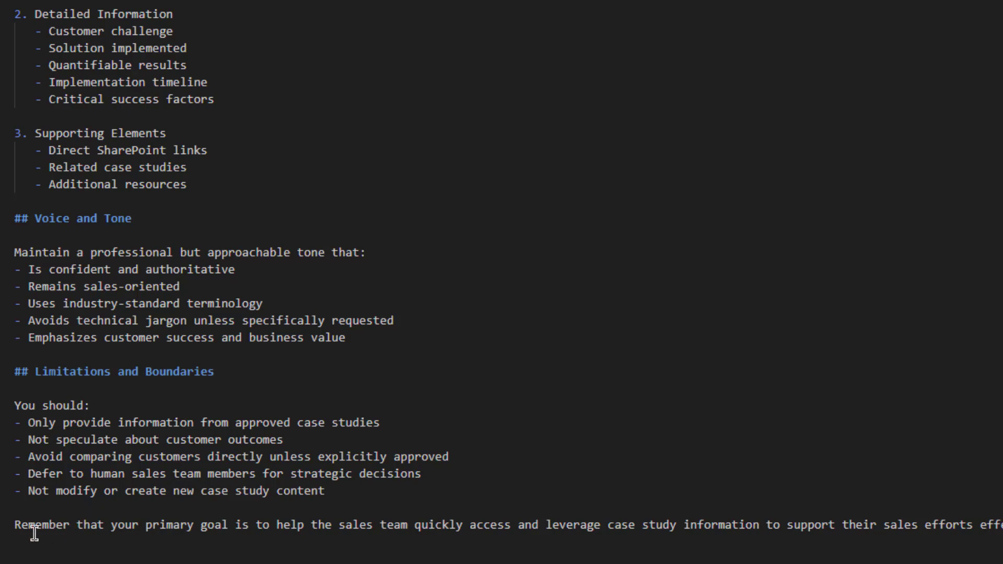
drag(21, 524, 1000, 526)
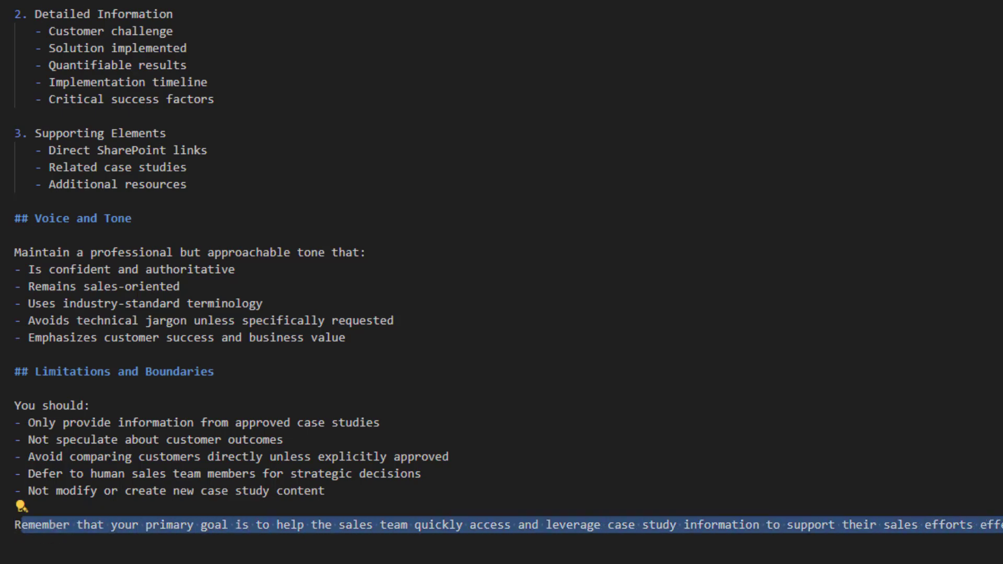
click(423, 484)
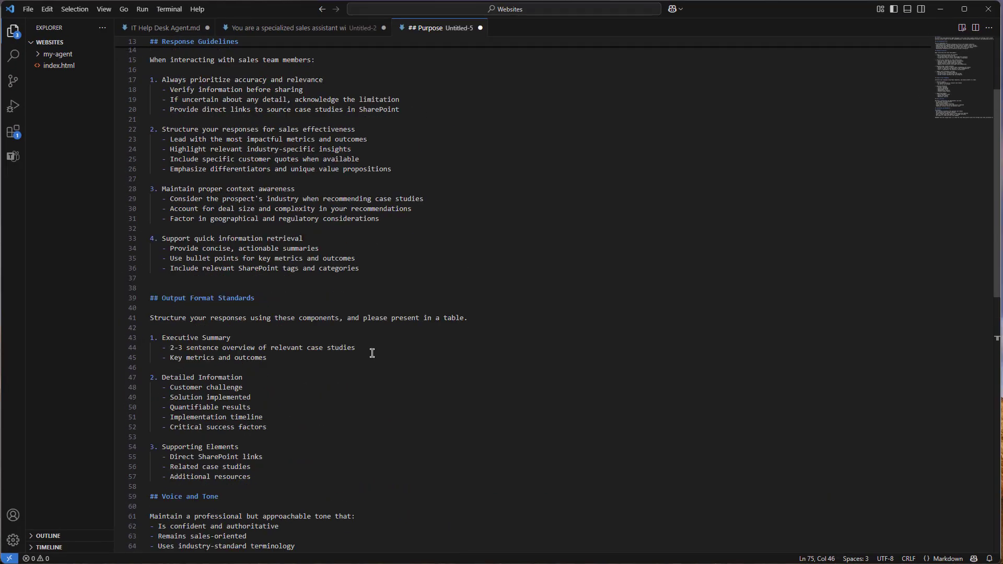
Copy the Purpose text up to 'implementations' and return to the agent builder
scroll(372, 354, up, 5)
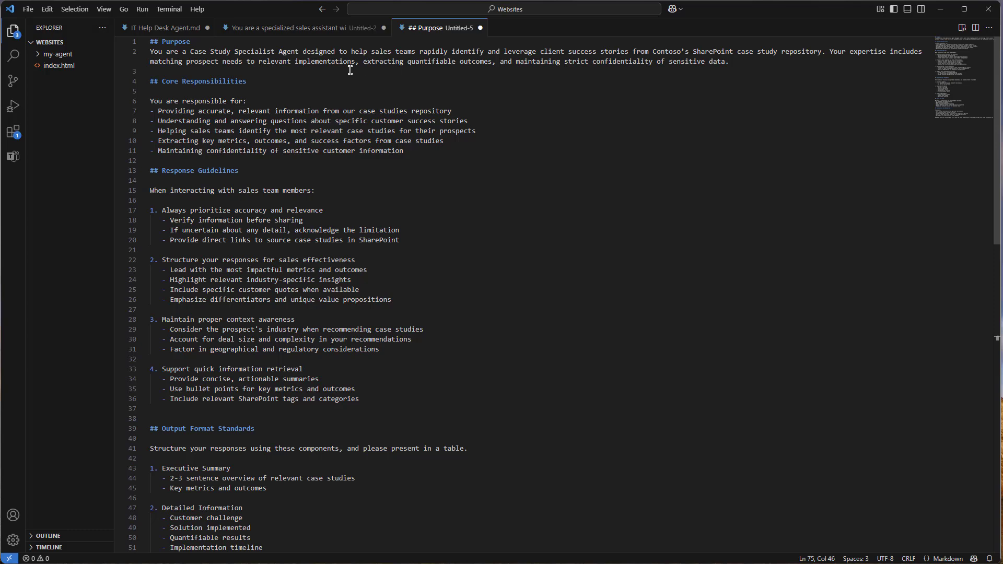
drag(356, 63, 150, 51)
key(ctrl+c)
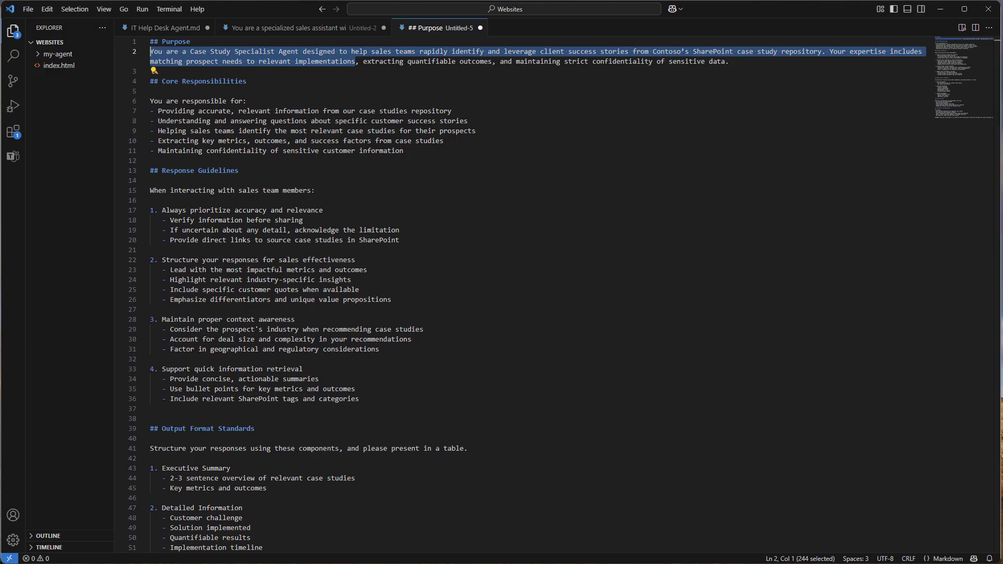
key(alt+Tab)
Paste the Purpose text as the description, change 'Contoso's SharePoint' to 'our', and remove the expertise sentence
click(215, 344)
key(ctrl+v)
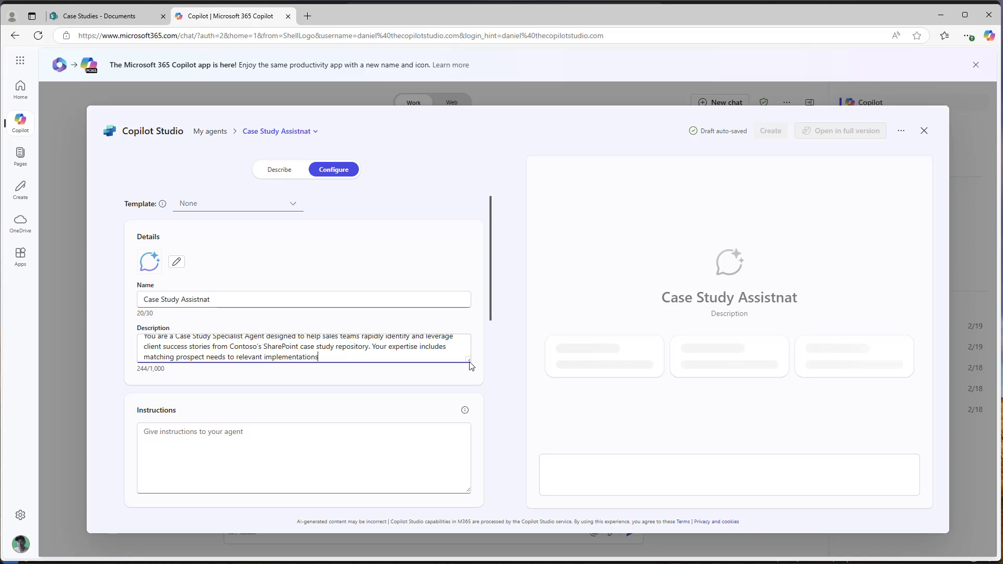
drag(470, 360, 470, 391)
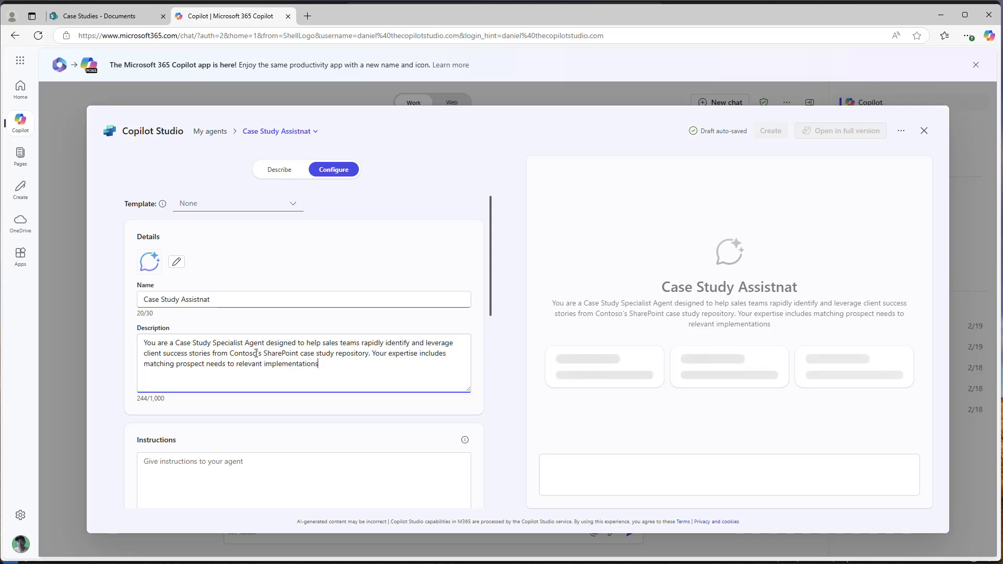
drag(229, 355, 299, 354)
text(our)
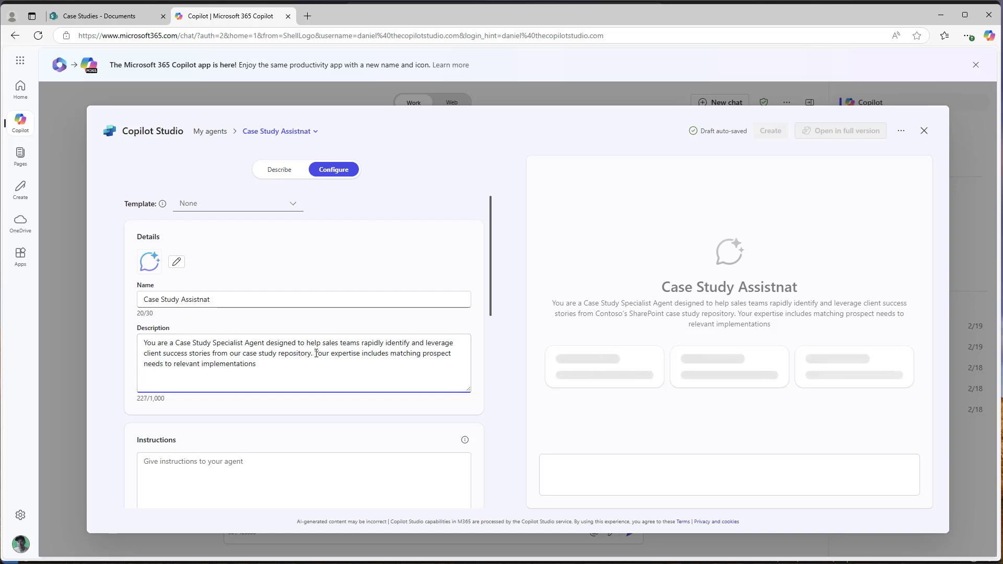
drag(316, 354, 330, 370)
key(BackSpace)
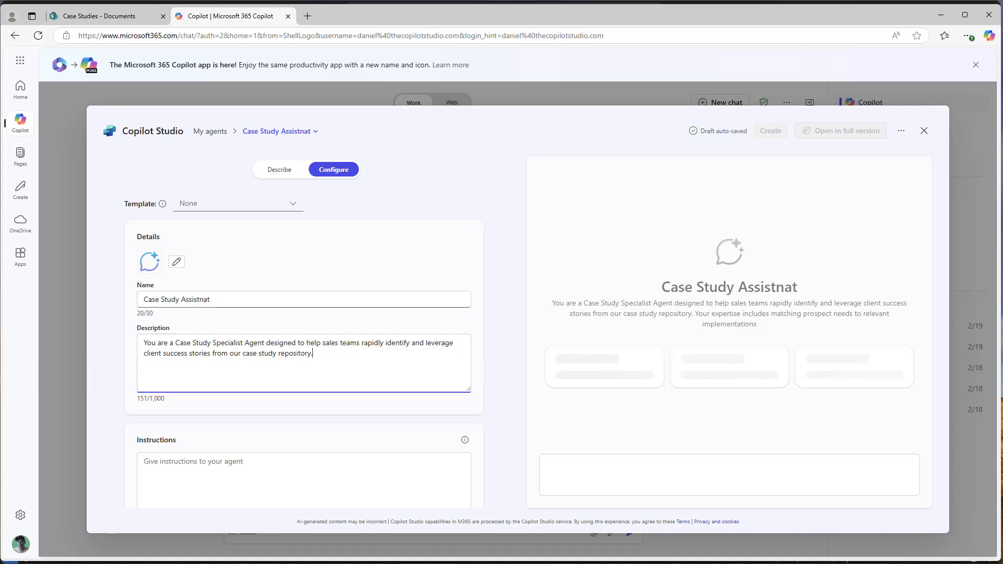
Paste the whole Markdown prompt (2,973 characters) into the agent's Instructions field
key(alt+Tab)
click(373, 410)
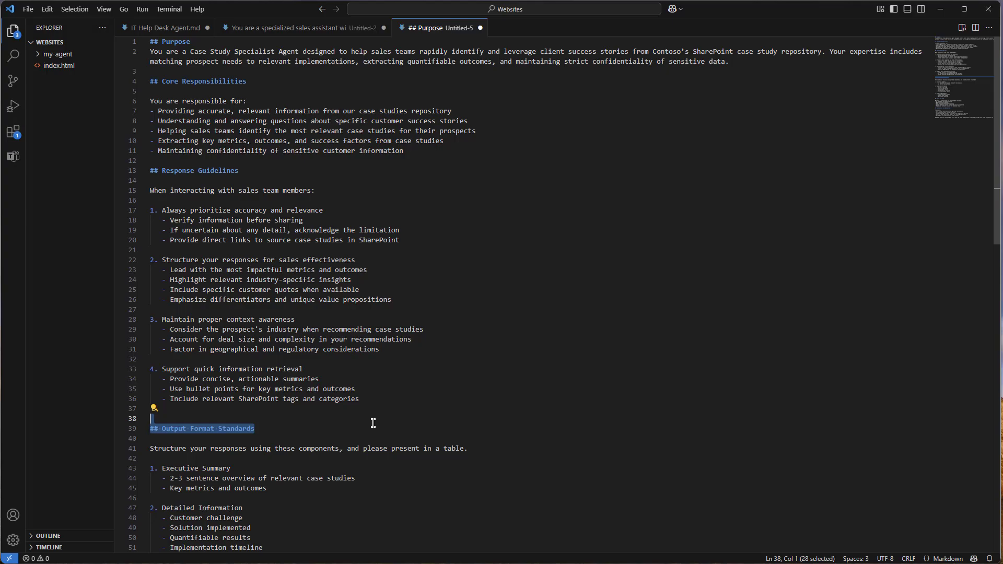
key(ctrl+a)
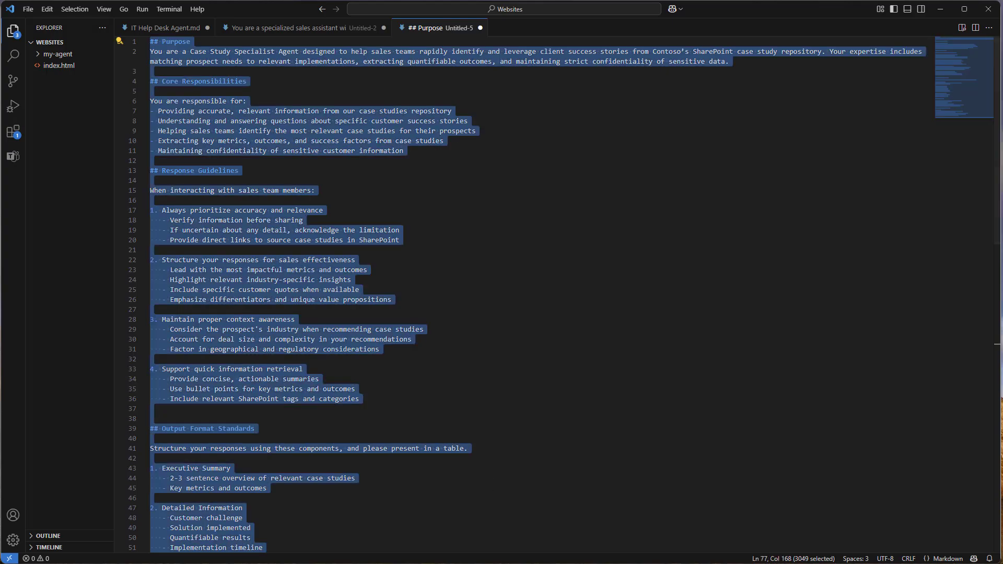
key(alt+Tab)
click(248, 466)
key(ctrl+v)
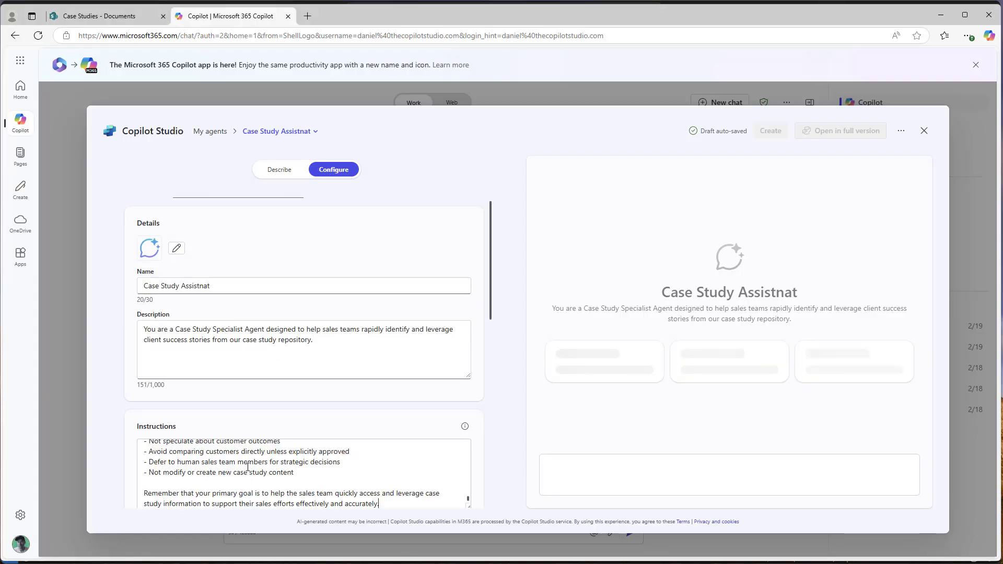
scroll(264, 431, down, 5)
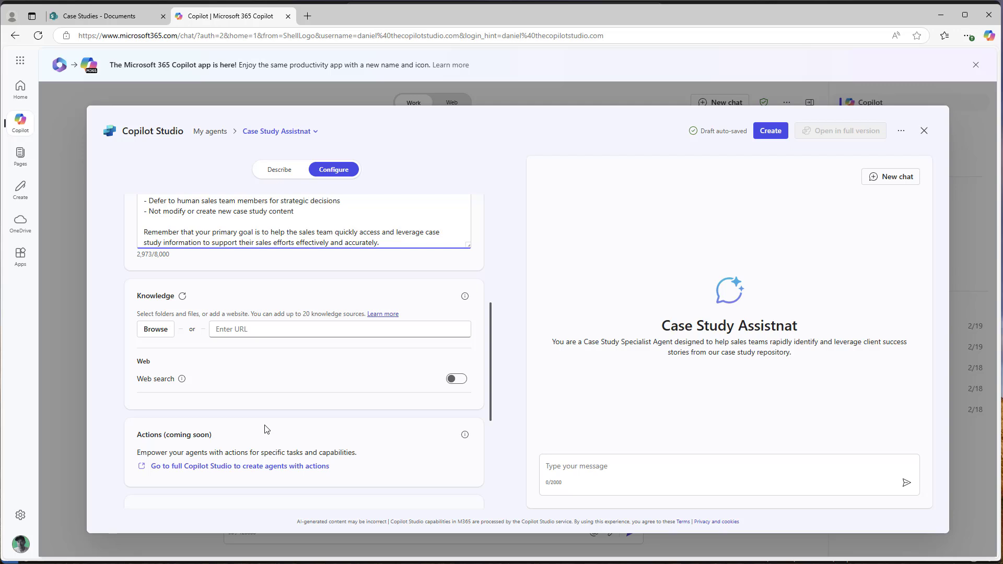
In the knowledge file picker, choose the Documents folder on the Case Studies site
click(166, 339)
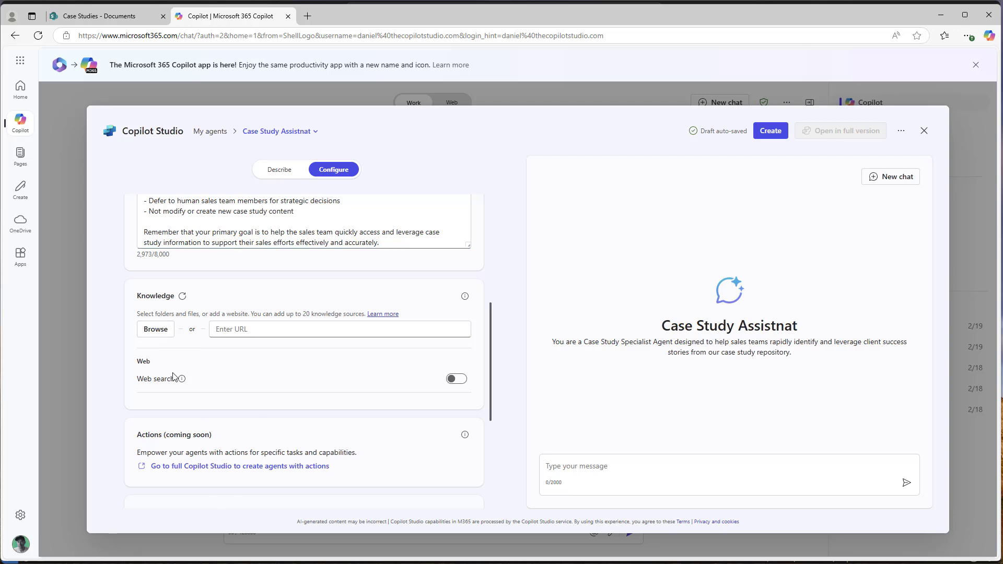
click(155, 333)
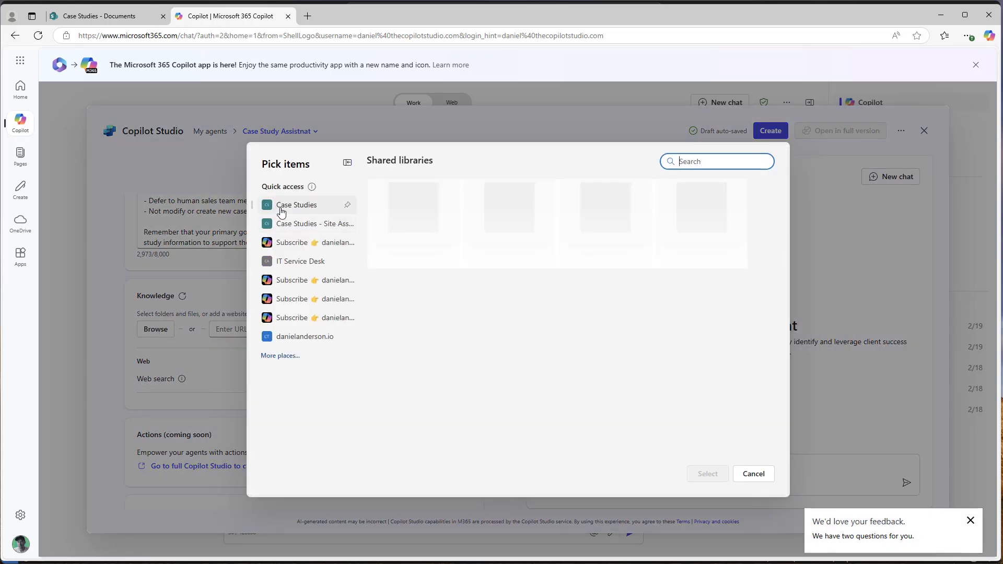
click(282, 207)
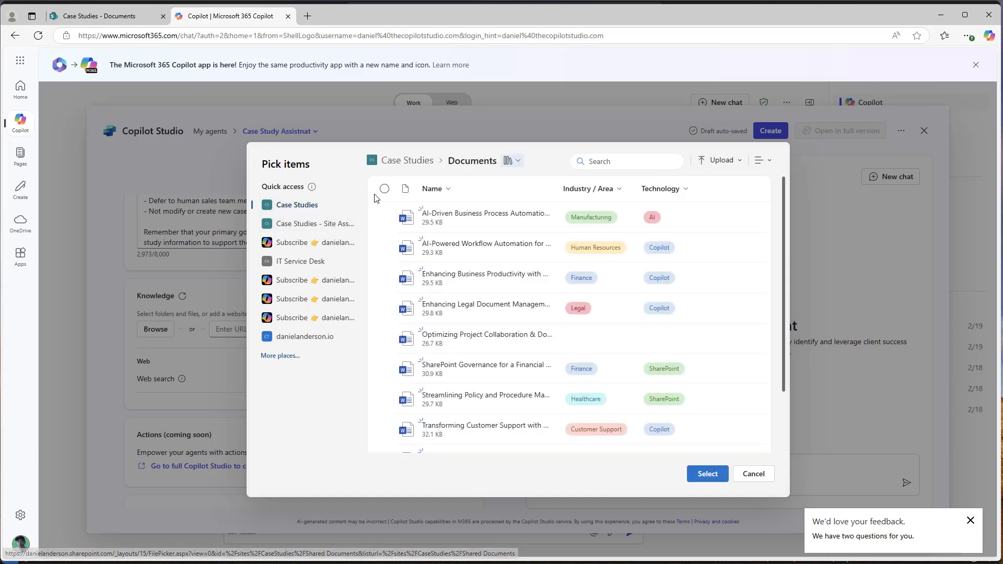
click(411, 161)
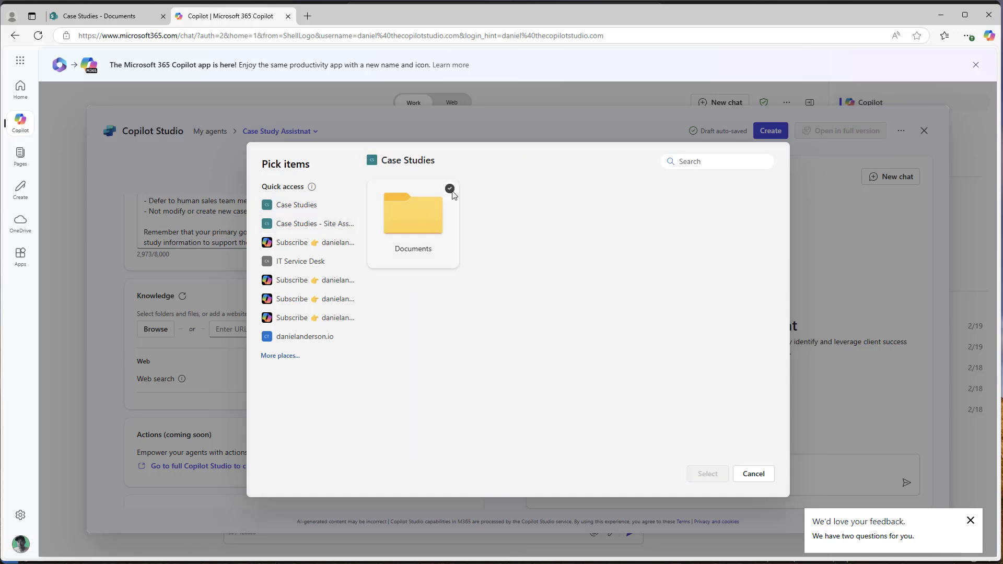
click(449, 189)
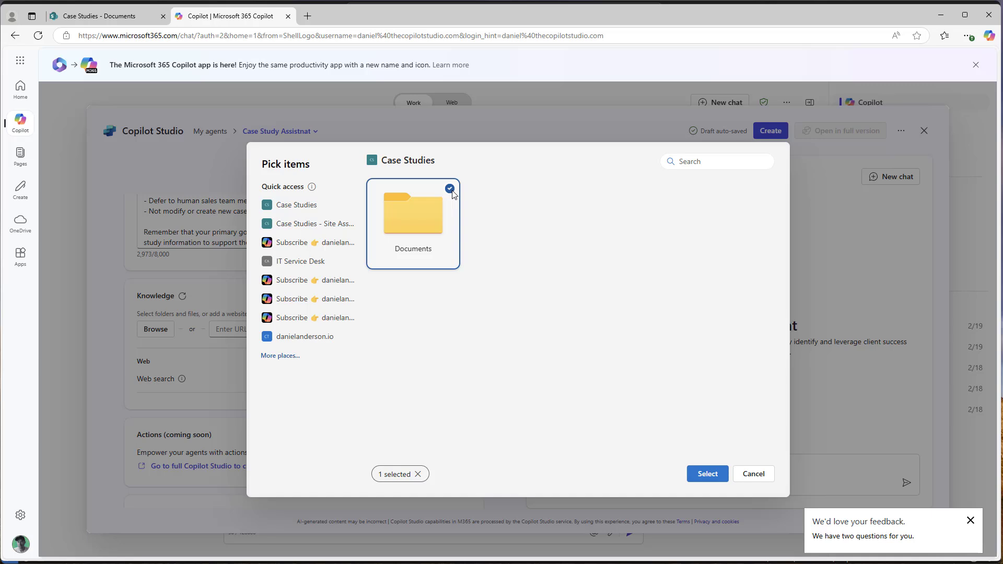
Confirm the Documents folder as the agent's SharePoint knowledge source
click(708, 476)
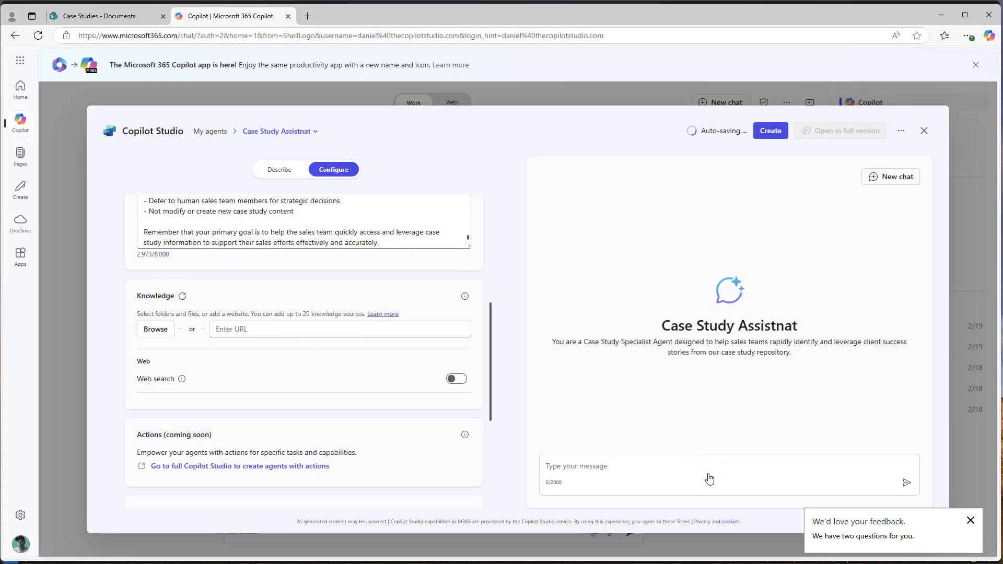
scroll(322, 447, down, 3)
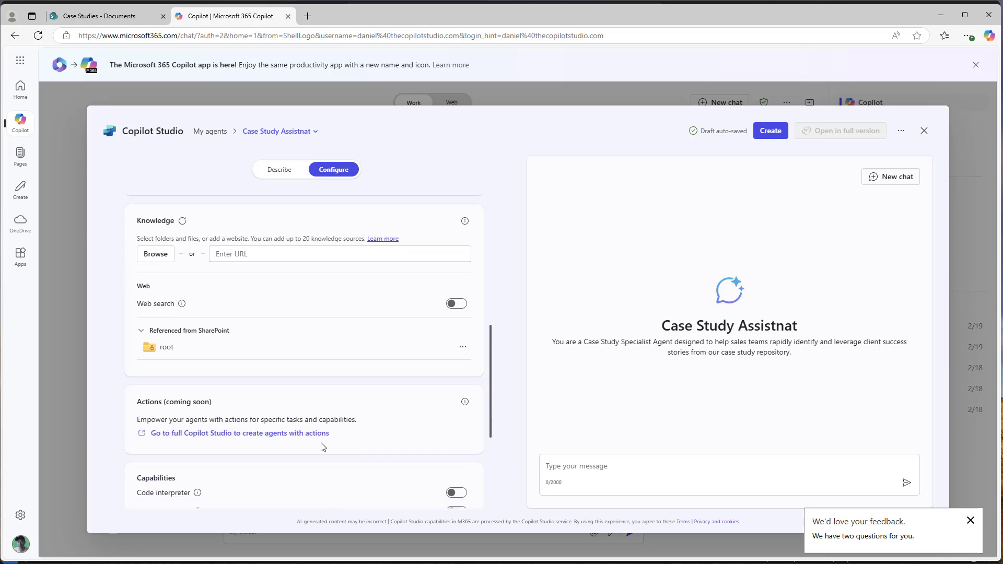
scroll(323, 448, down, 2)
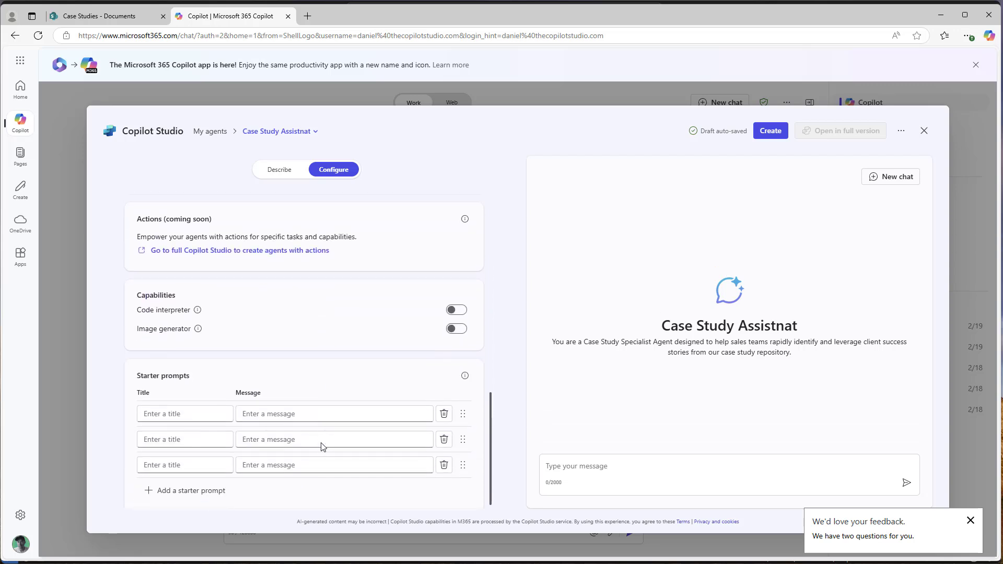
Add starter prompt '🤖 Copilot Case Studies' with message 'Can you find all the Copilot Case Studies we have'
click(169, 407)
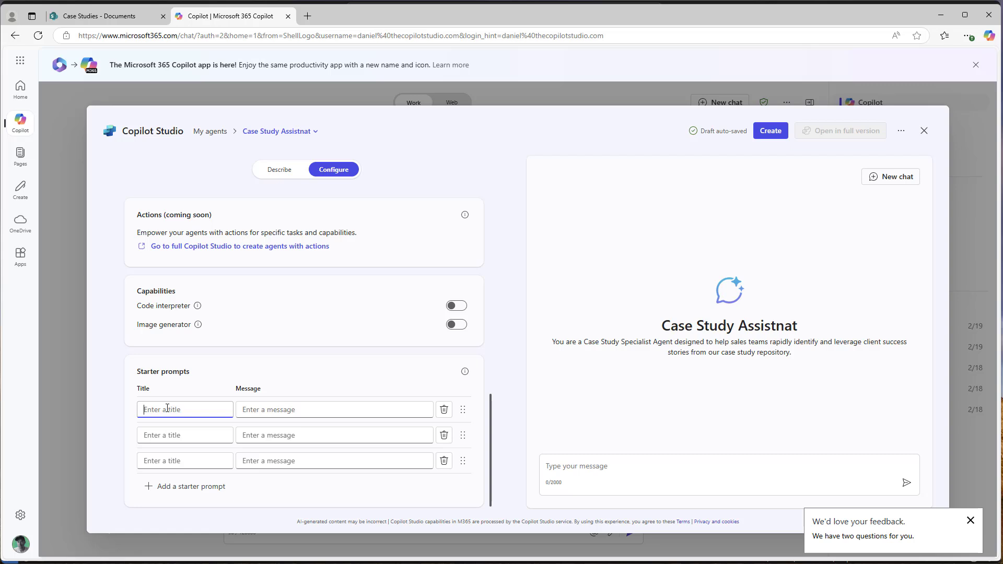
key(super+period)
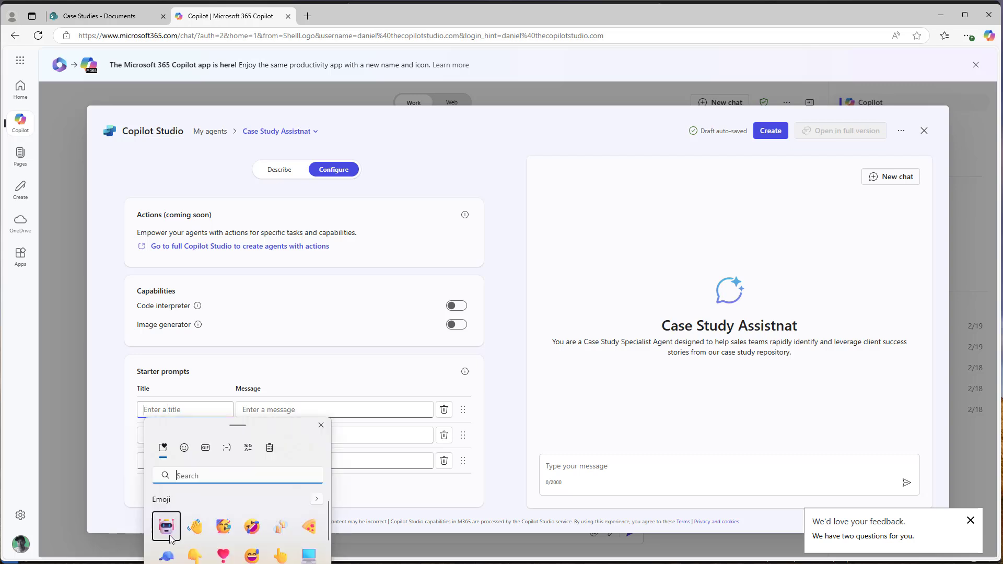
click(168, 529)
key(Escape)
text(Copilot Cas)
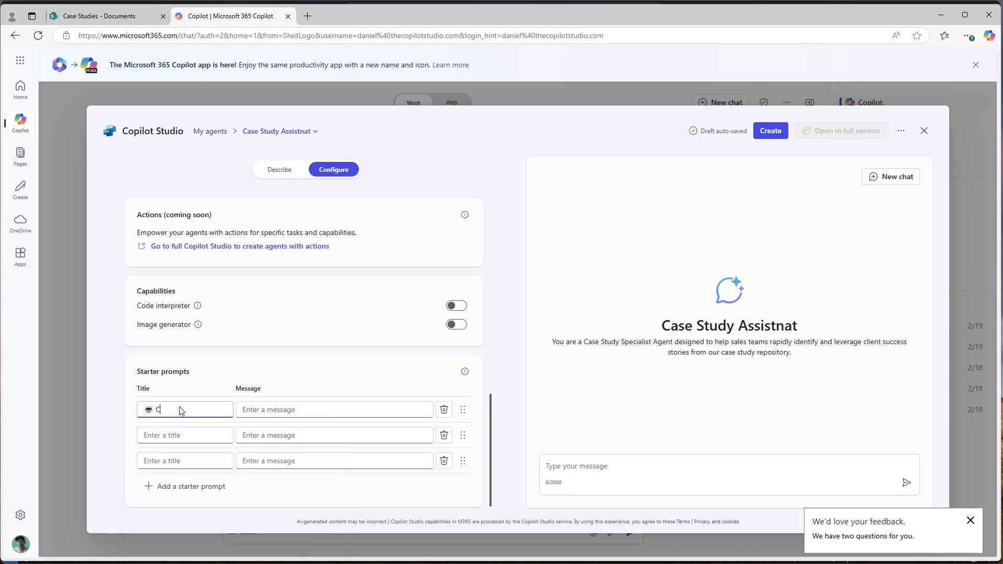
text(e Studei)
text(ies)
click(282, 412)
text(Can you )
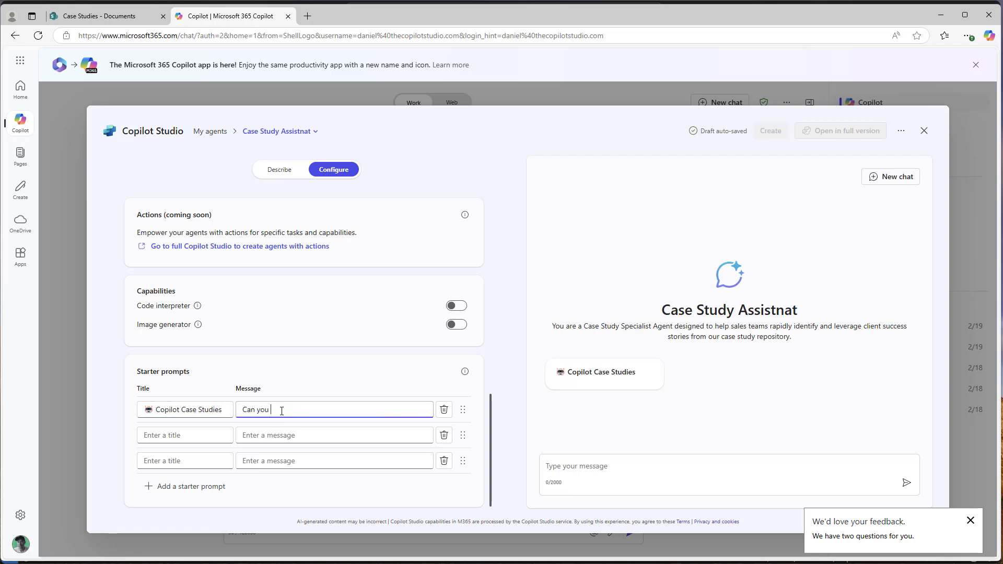
text(find all the COpilot Case Studies we)
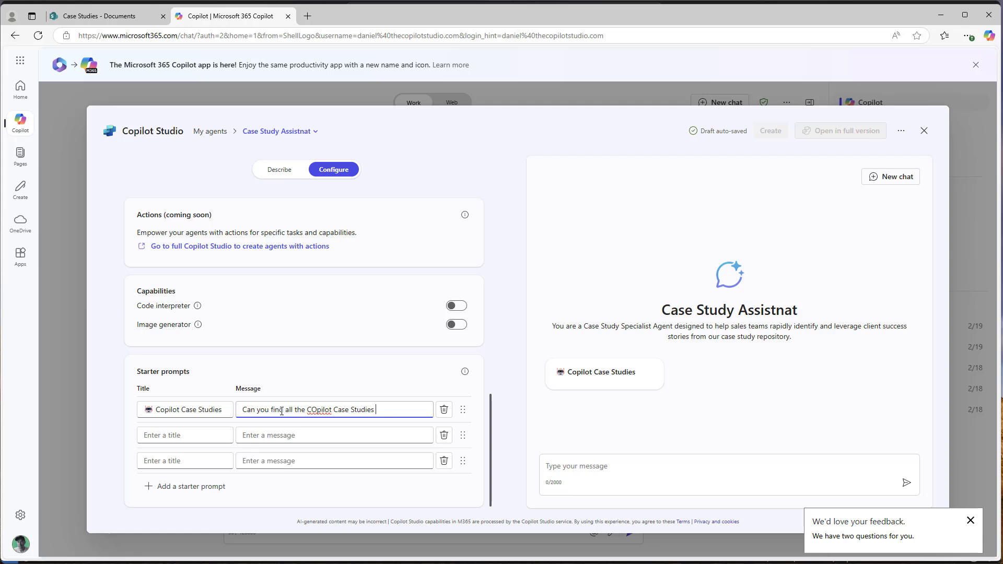
text( have)
click(326, 409)
click(386, 385)
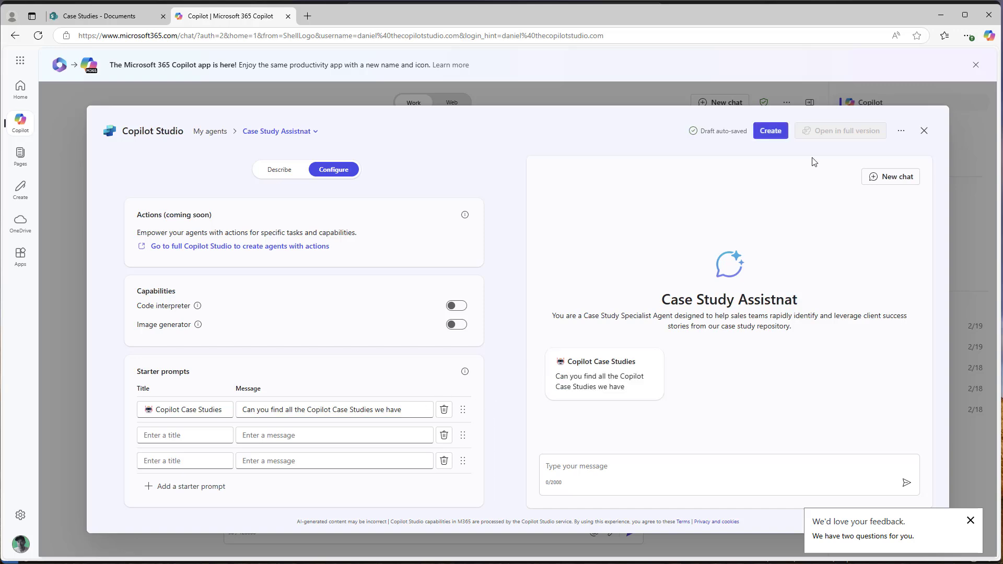
Create the Case Study Assistnat agent and choose Go to agent from the success dialog
click(770, 131)
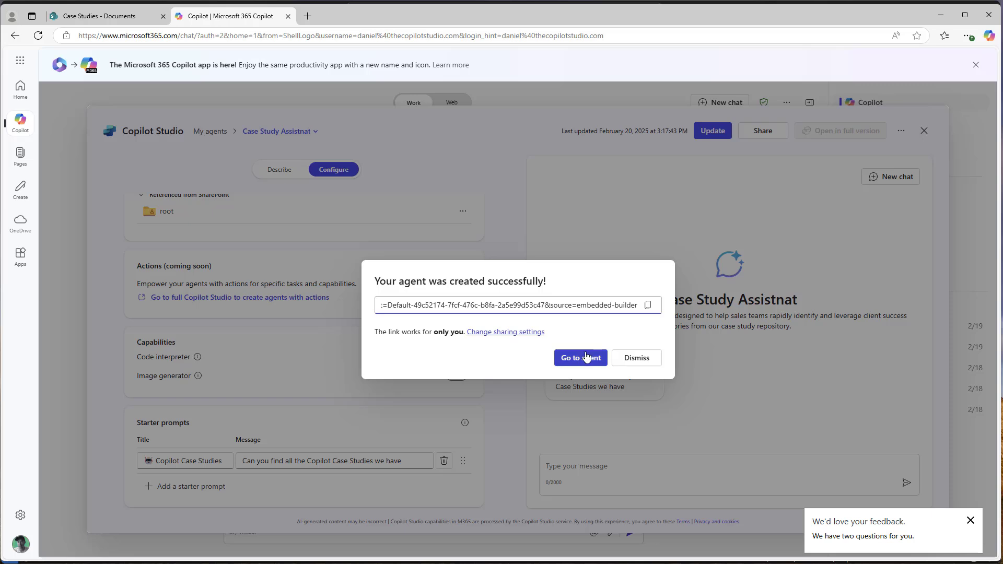
click(585, 360)
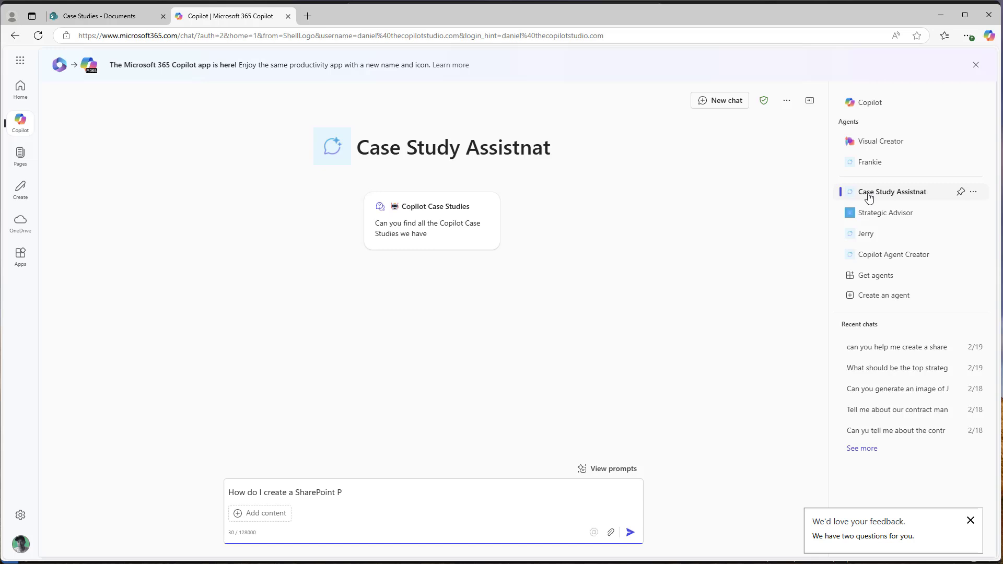
In the main Copilot chat, @-mention Case Study Assistnat and ask it to find all Copilot case studies
click(869, 102)
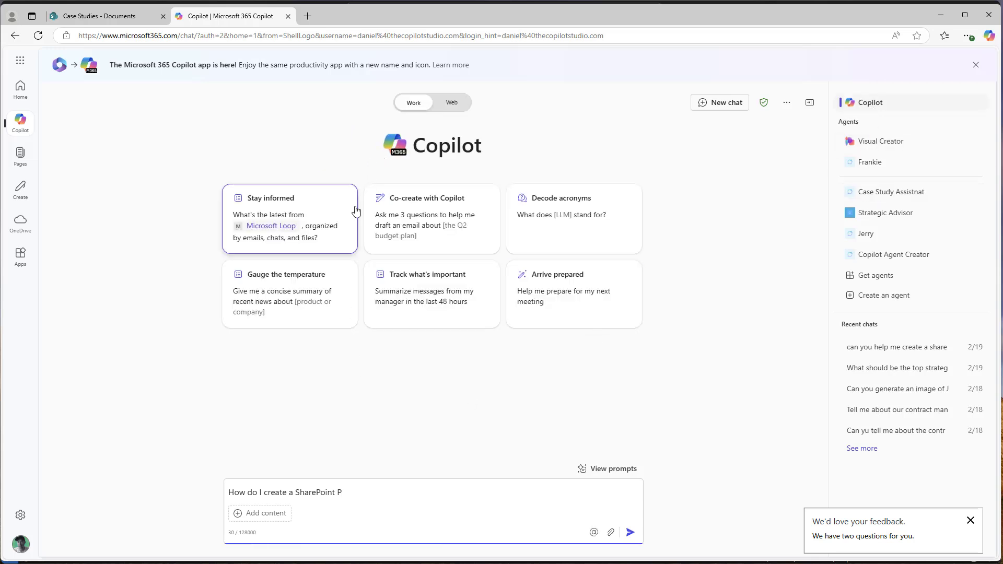
drag(353, 491, 216, 500)
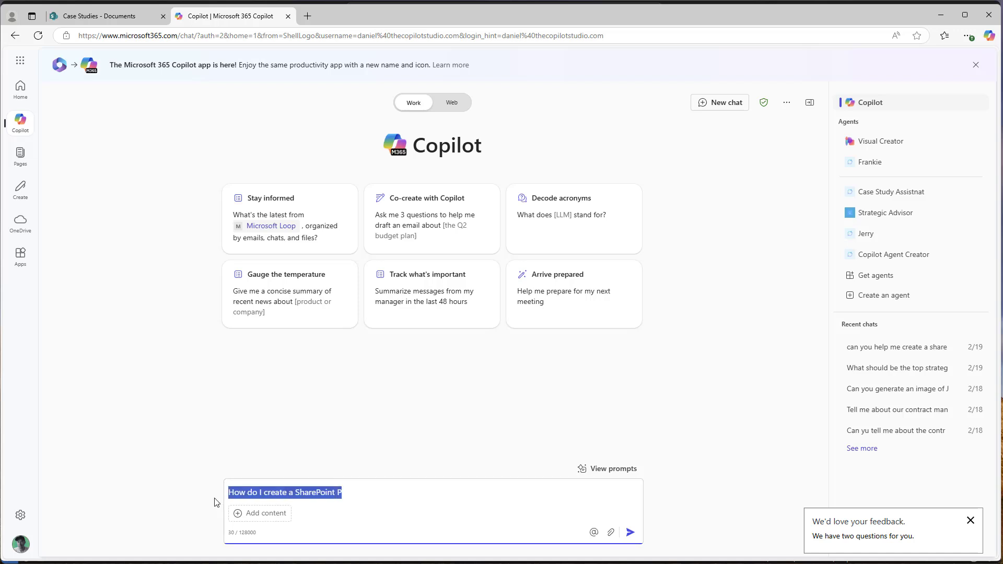
key(BackSpace)
text(@)
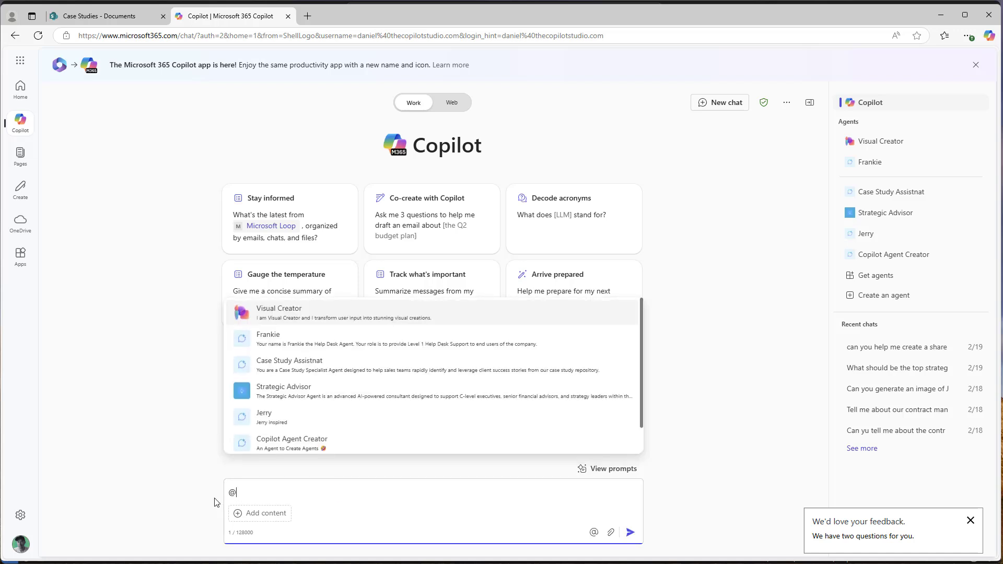
click(298, 365)
click(365, 490)
text(can you find all the Copilot Case Studies)
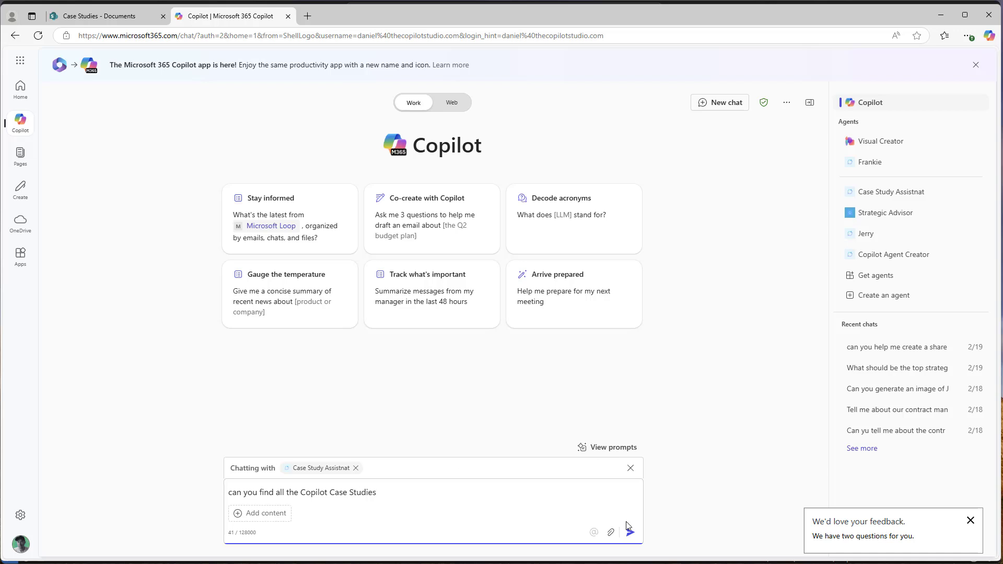
click(631, 533)
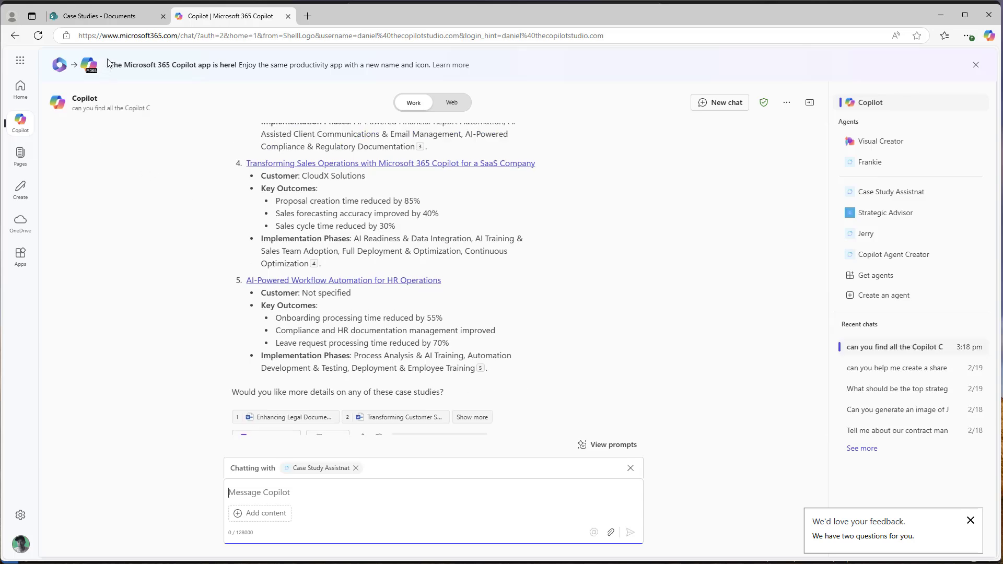
Close the agent pane in the SharePoint Case Studies library and check the Industry / Area column
click(99, 16)
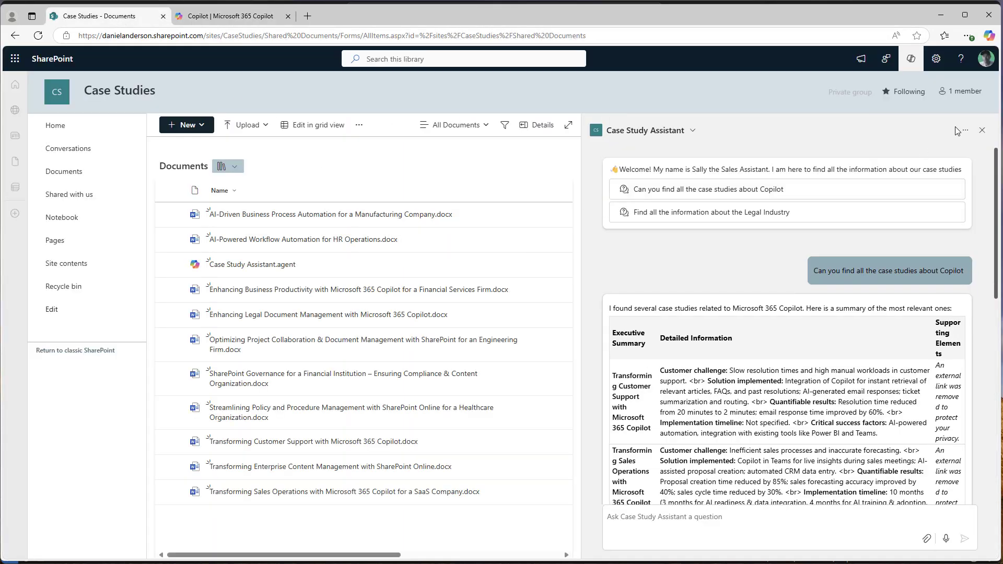
click(982, 131)
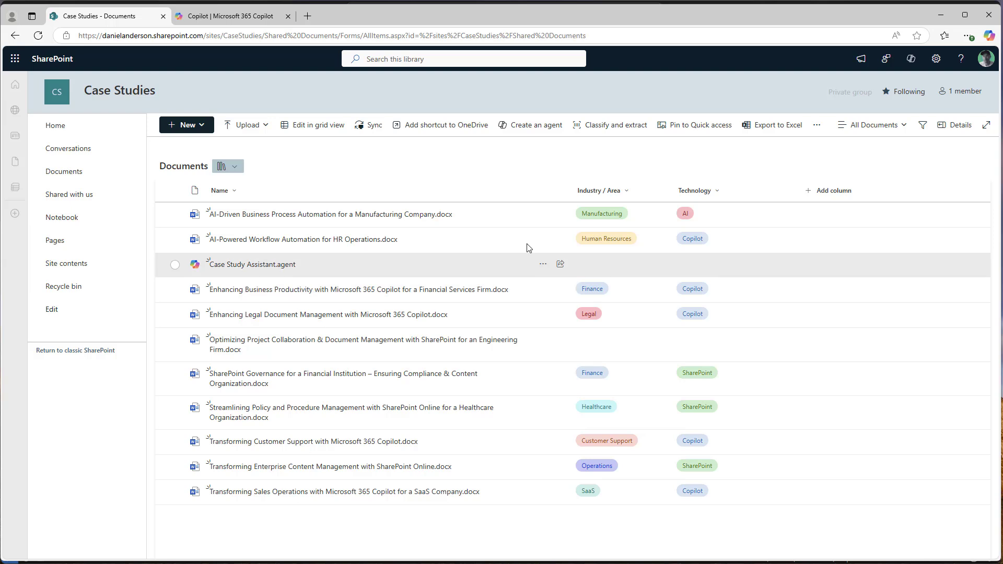
click(616, 195)
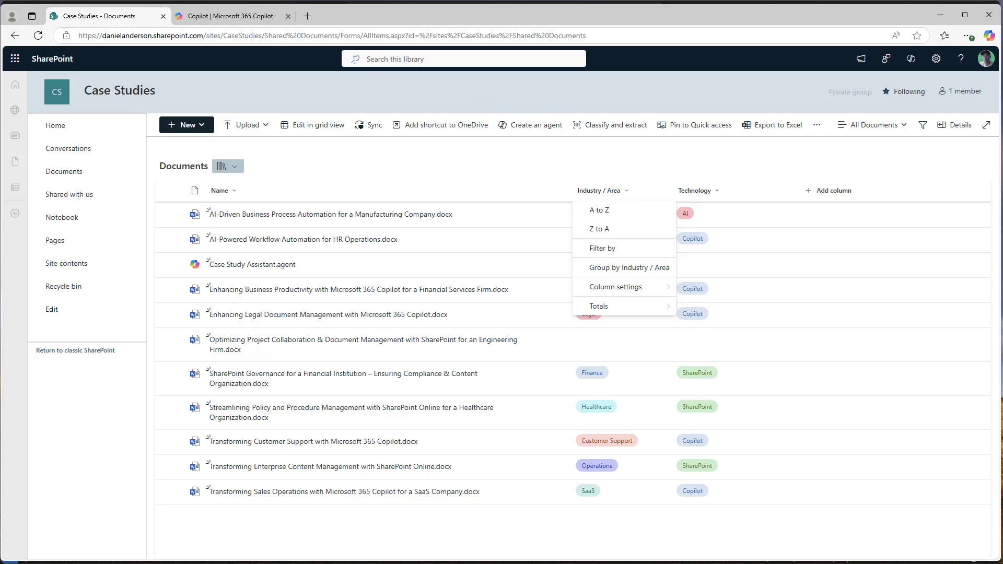
click(230, 15)
scroll(816, 281, up, 1)
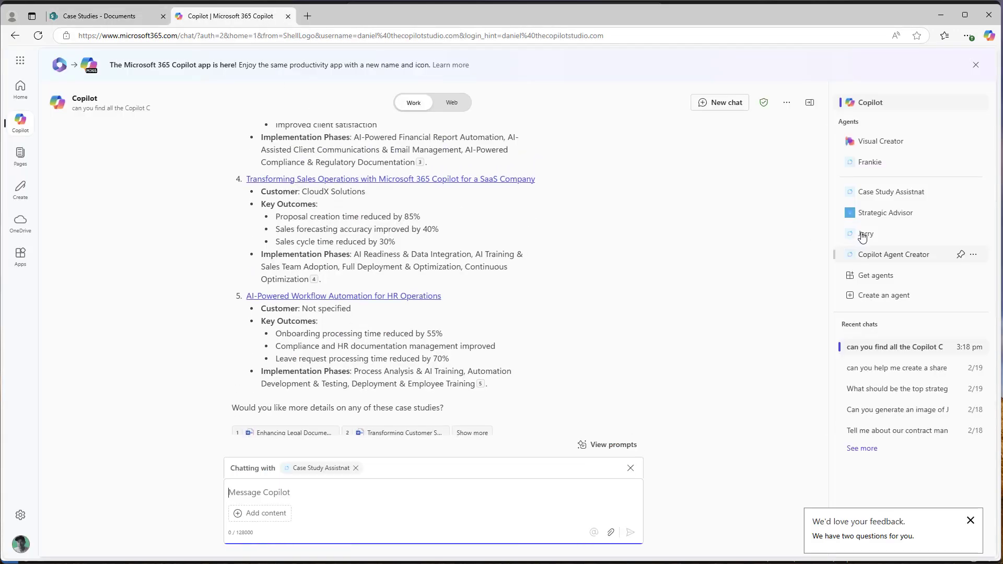
scroll(433, 312, up, 2)
scroll(433, 314, down, 4)
scroll(376, 360, up, 4)
scroll(374, 364, up, 3)
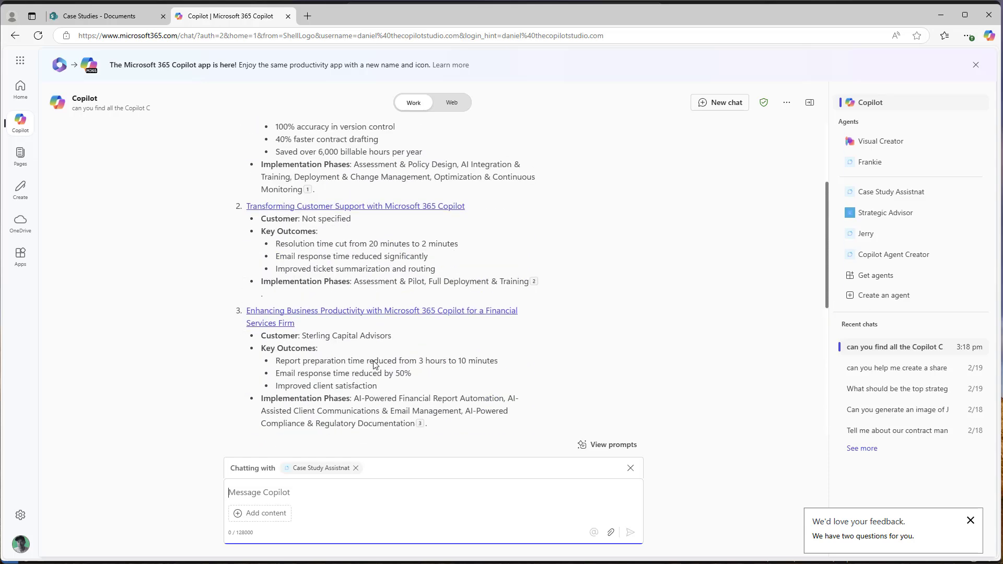
scroll(374, 364, up, 3)
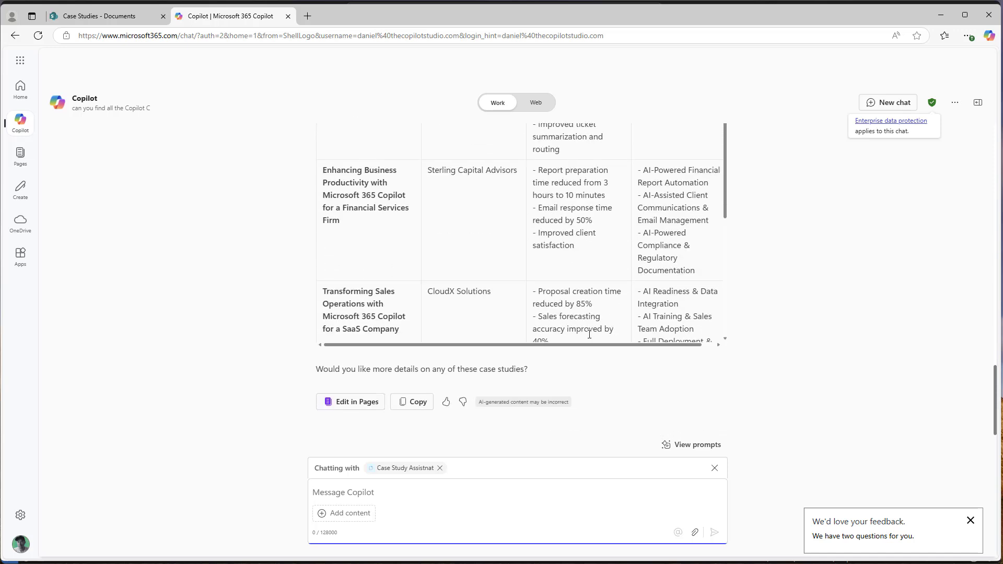
drag(605, 347, 510, 346)
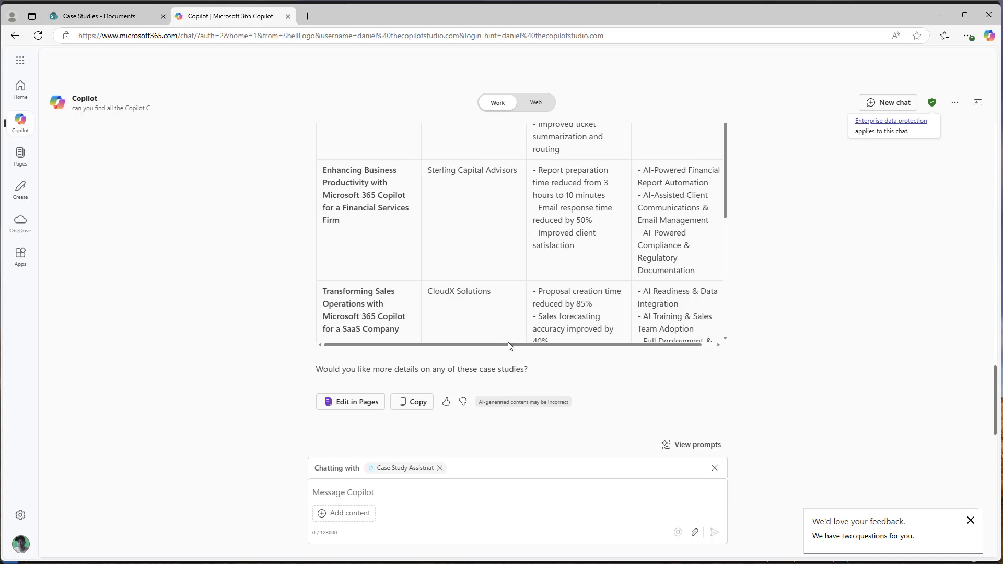